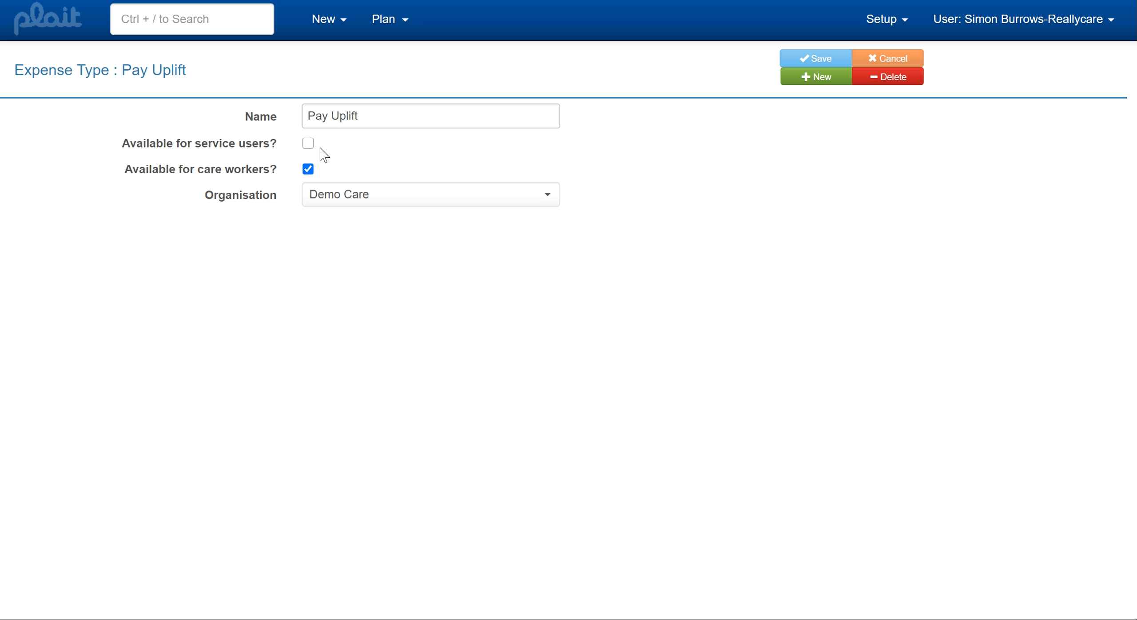
Search for the service user and open their calendar.
left_click(229, 25)
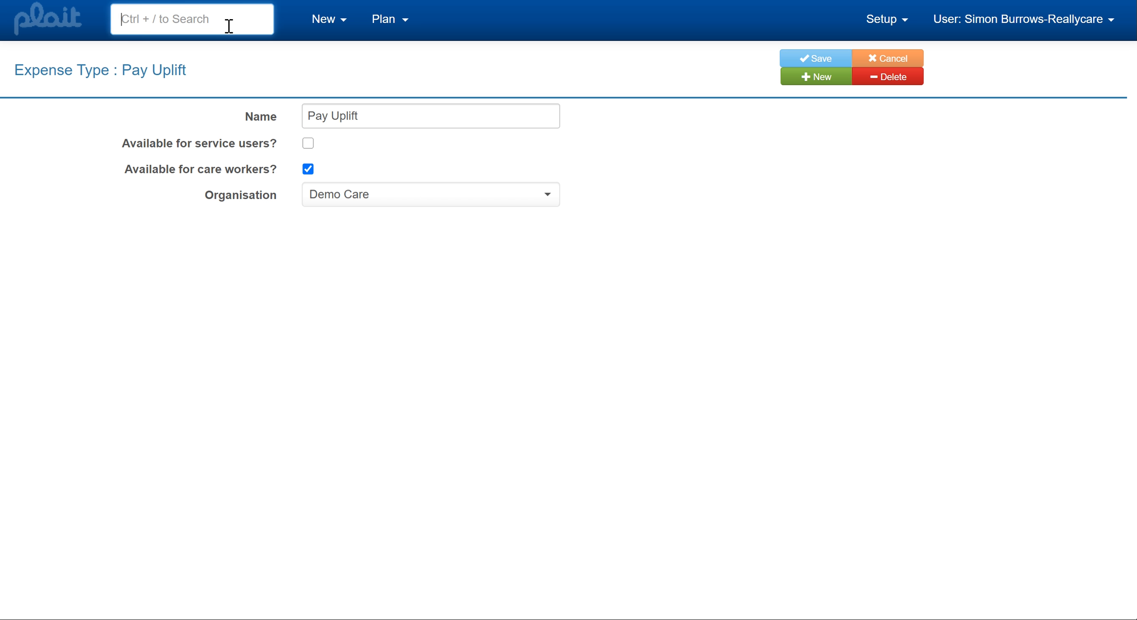
type("a")
left_click(155, 48)
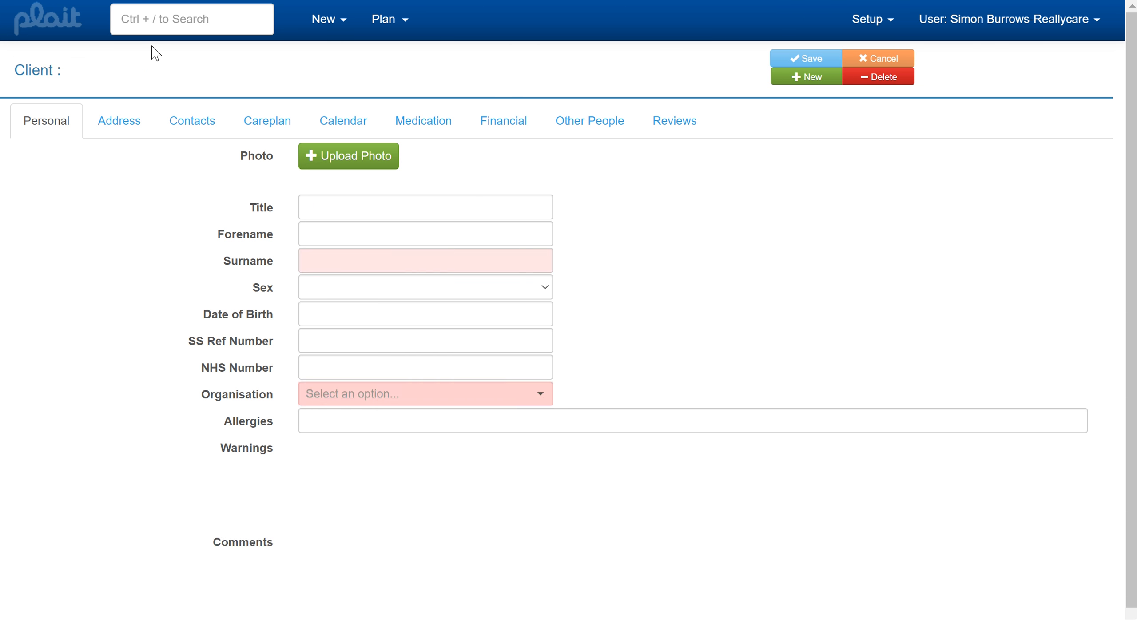
left_click(331, 121)
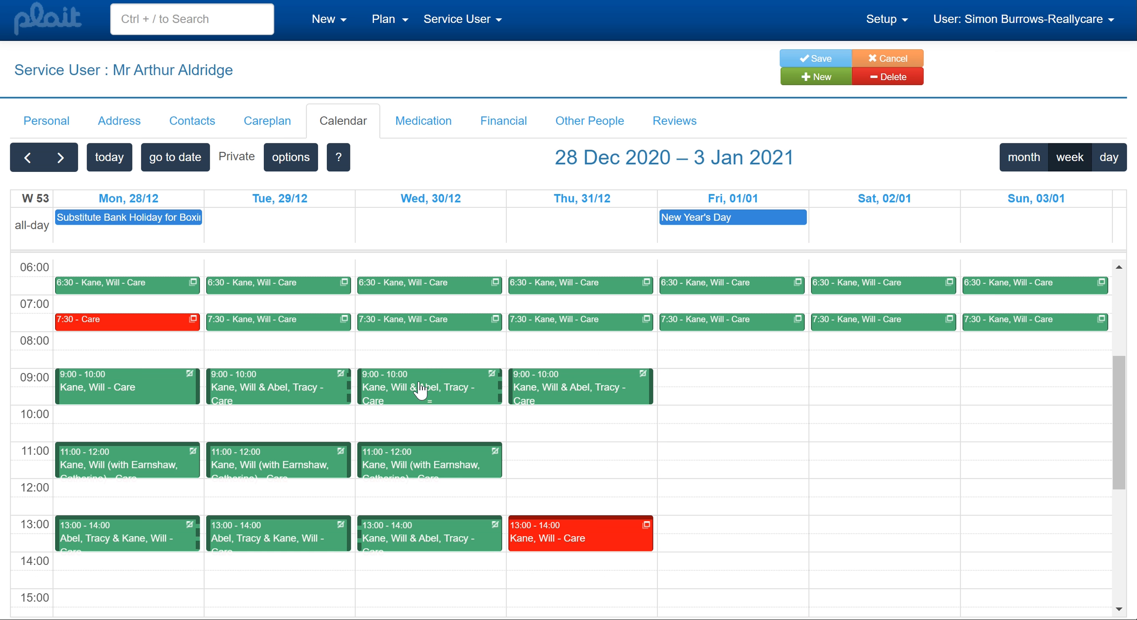
Open the Wednesday 30/12 13:00 care event for editing in the tabbed screen.
left_click(456, 535)
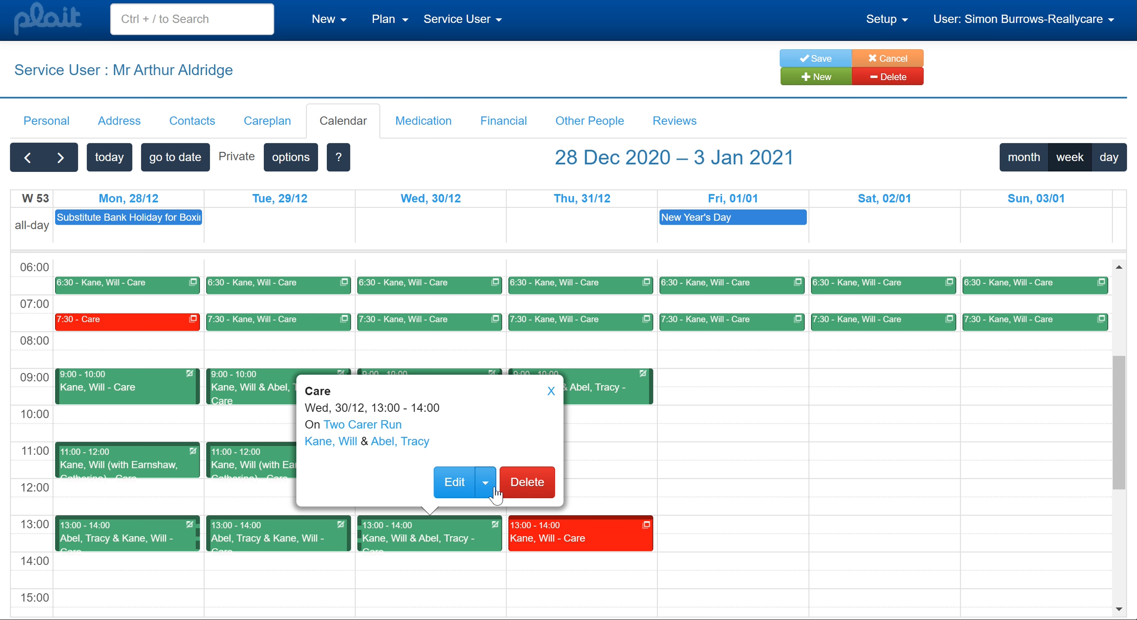
left_click(494, 489)
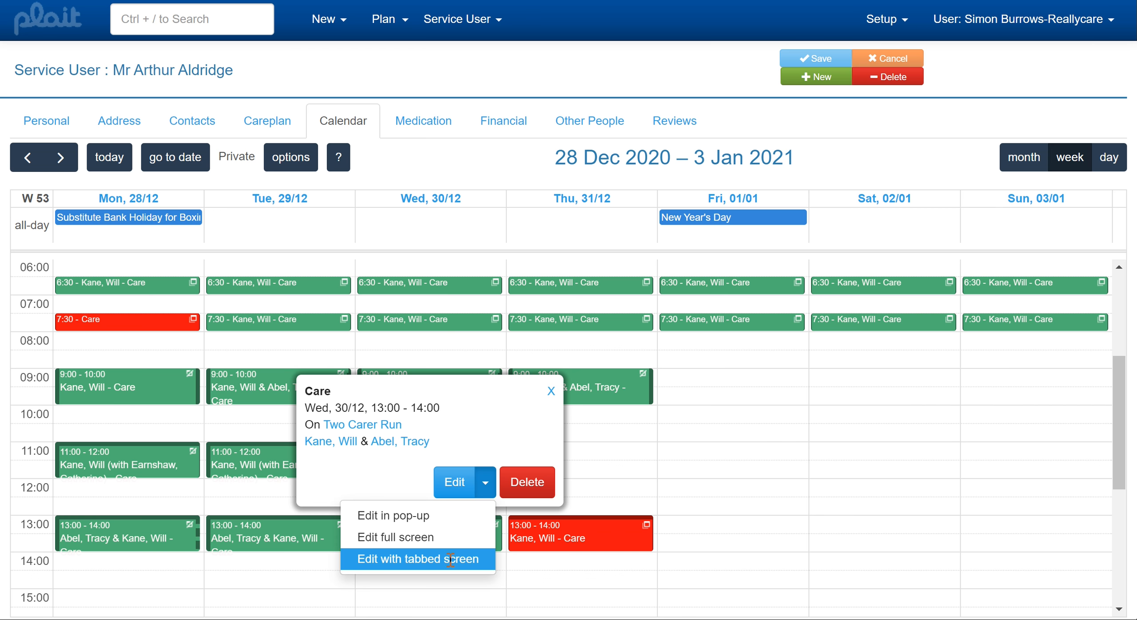
left_click(450, 560)
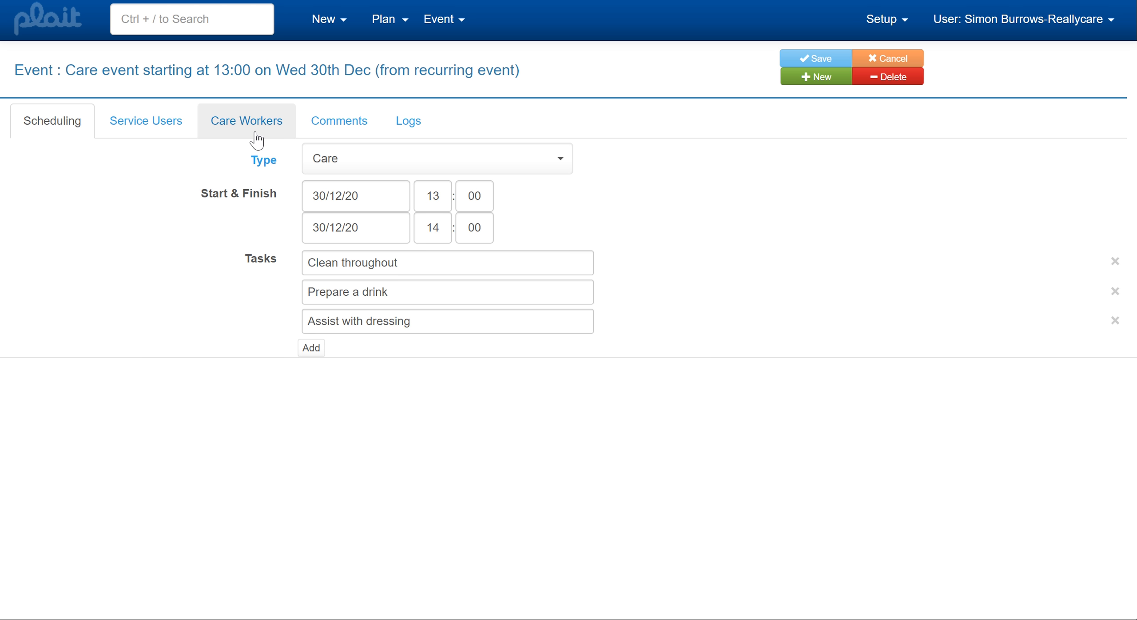
Add a Meal Allowance expense of 8.50 to the service user's side of the event.
left_click(163, 131)
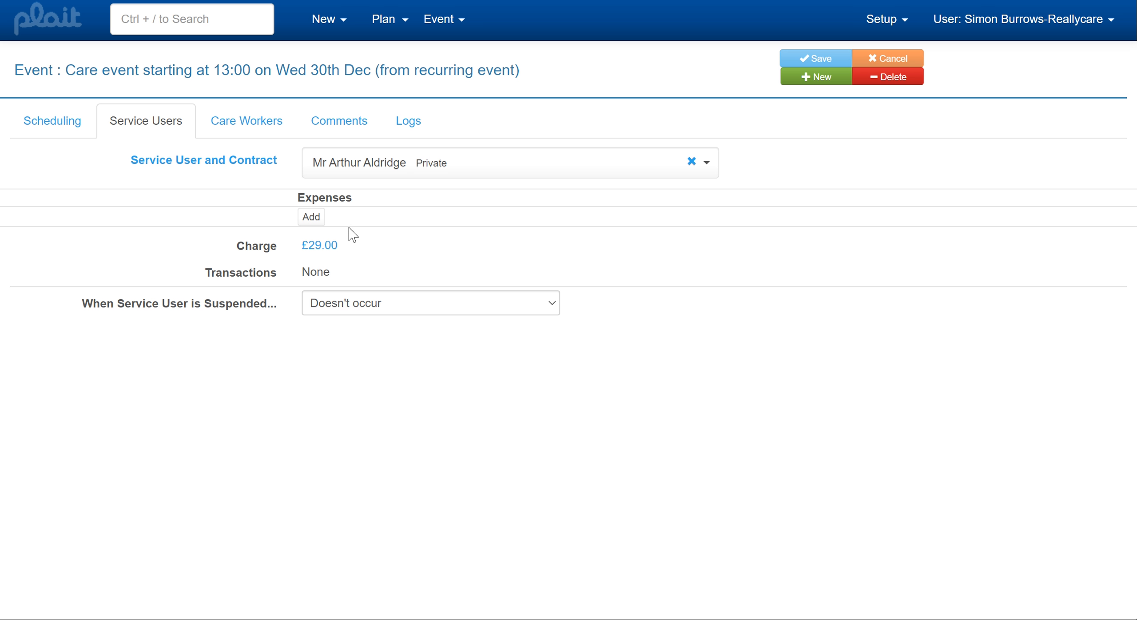
left_click(315, 221)
left_click(392, 235)
type("m")
left_click(397, 265)
left_click(518, 234)
type("8.50")
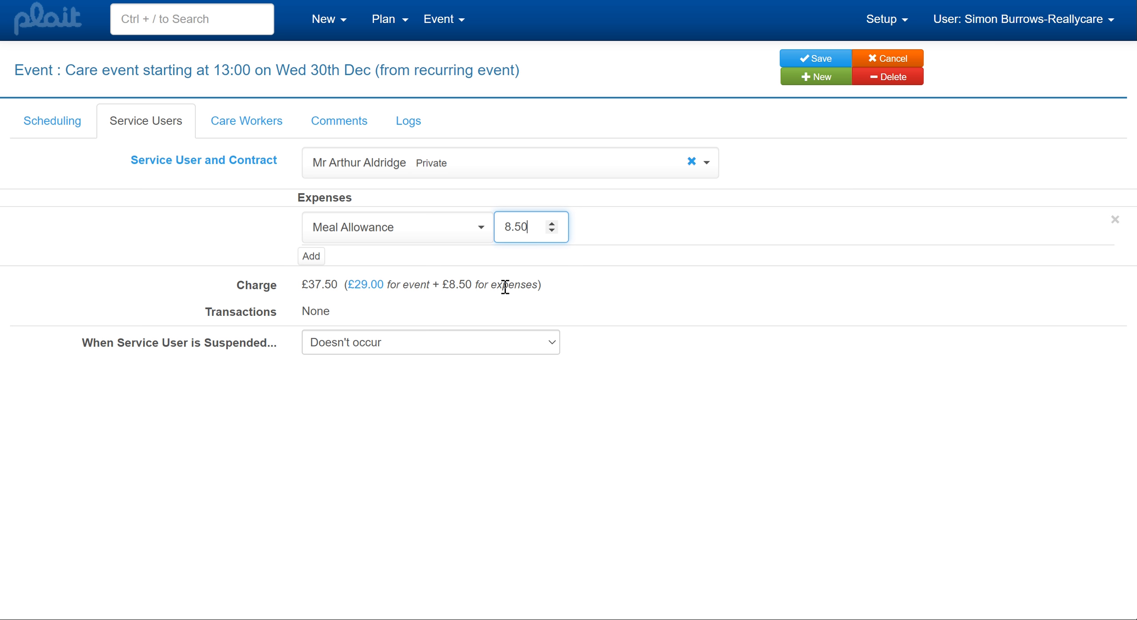
Add a Meal Allowance expense of 8.50 to the event's care worker expenses.
left_click(251, 128)
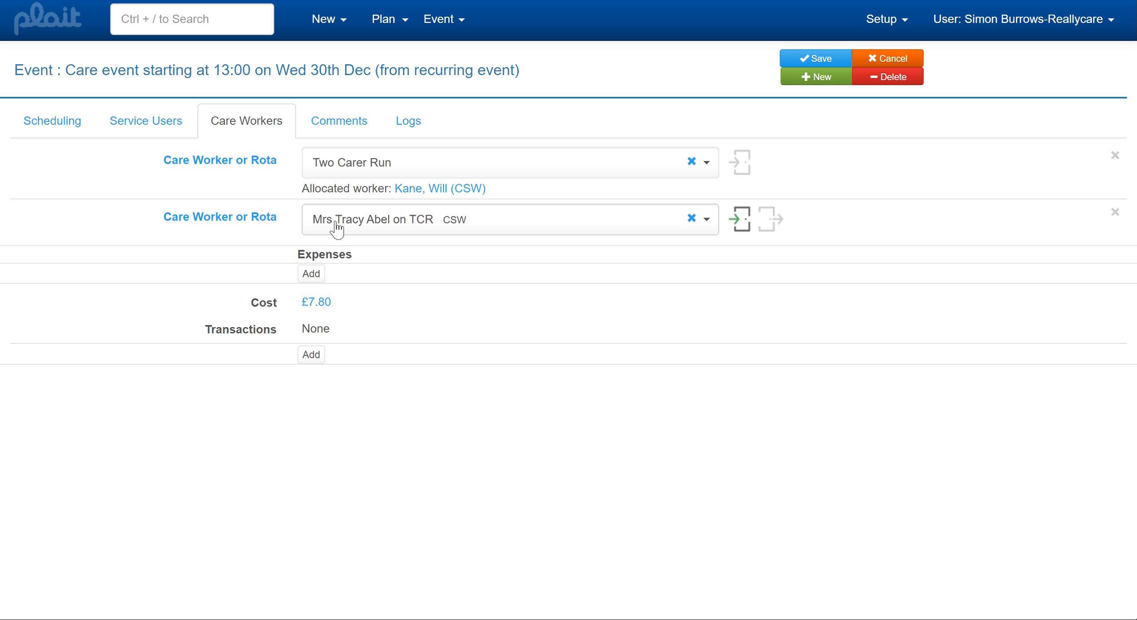
left_click(317, 275)
left_click(378, 276)
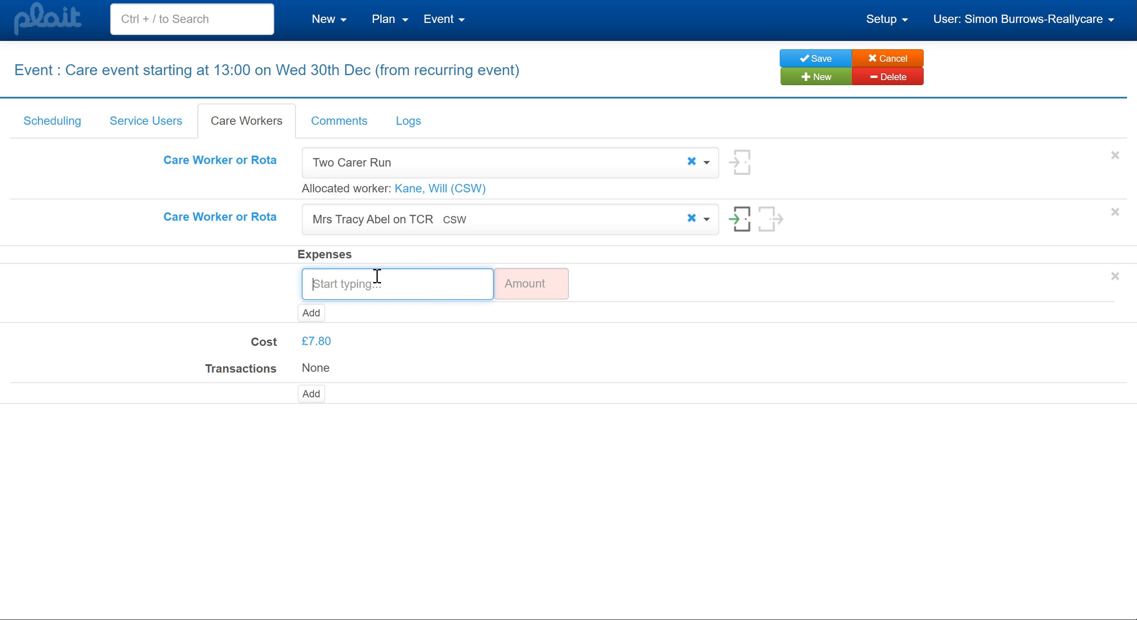
type("me")
left_click(376, 319)
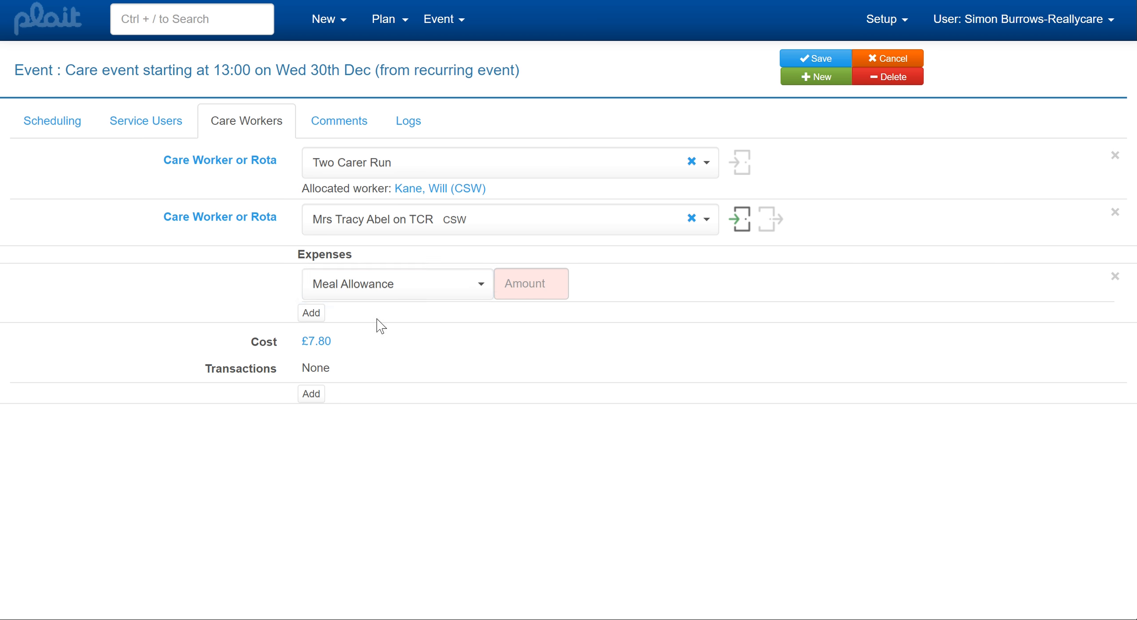
left_click(524, 289)
type("8.")
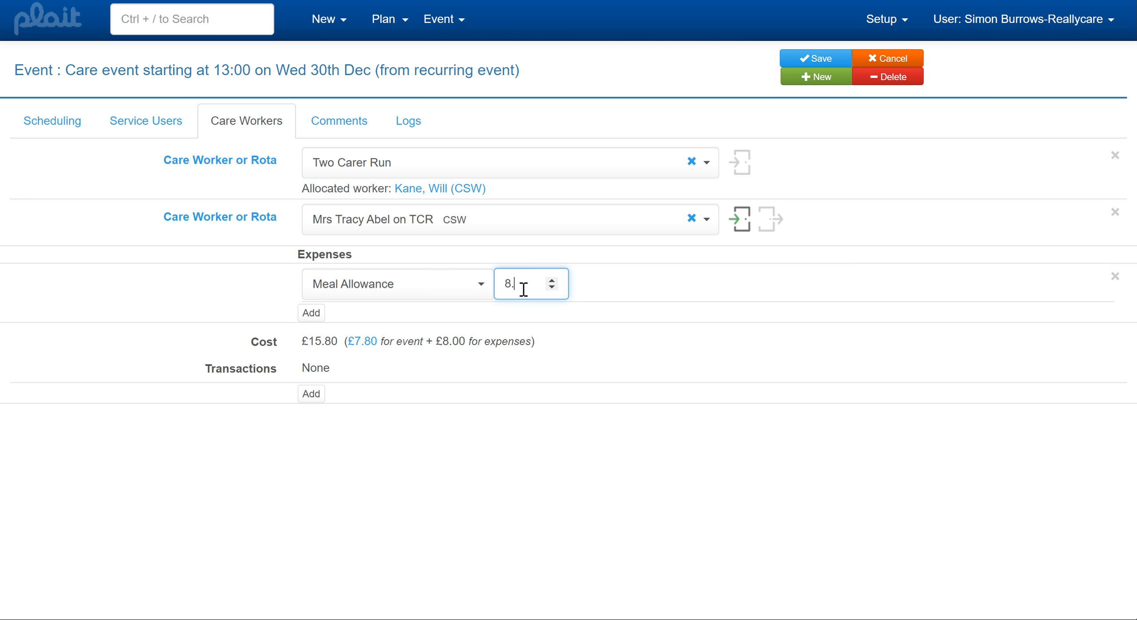
type("50")
Add a second care worker expense of type Pay Uplift with an amount of 1.50.
left_click(313, 315)
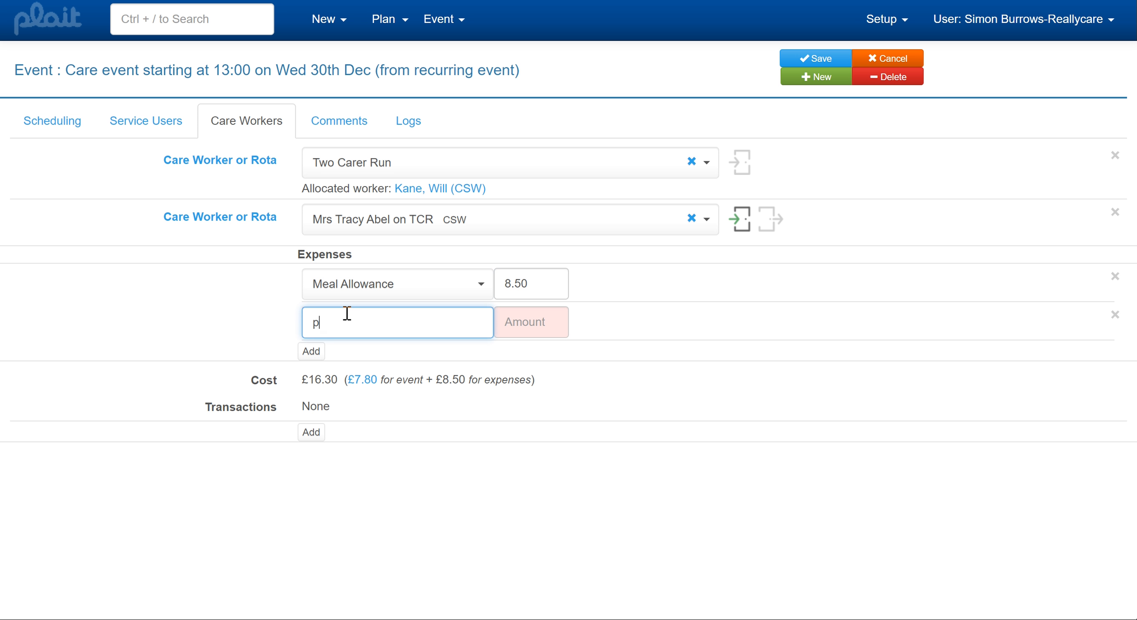
type("p")
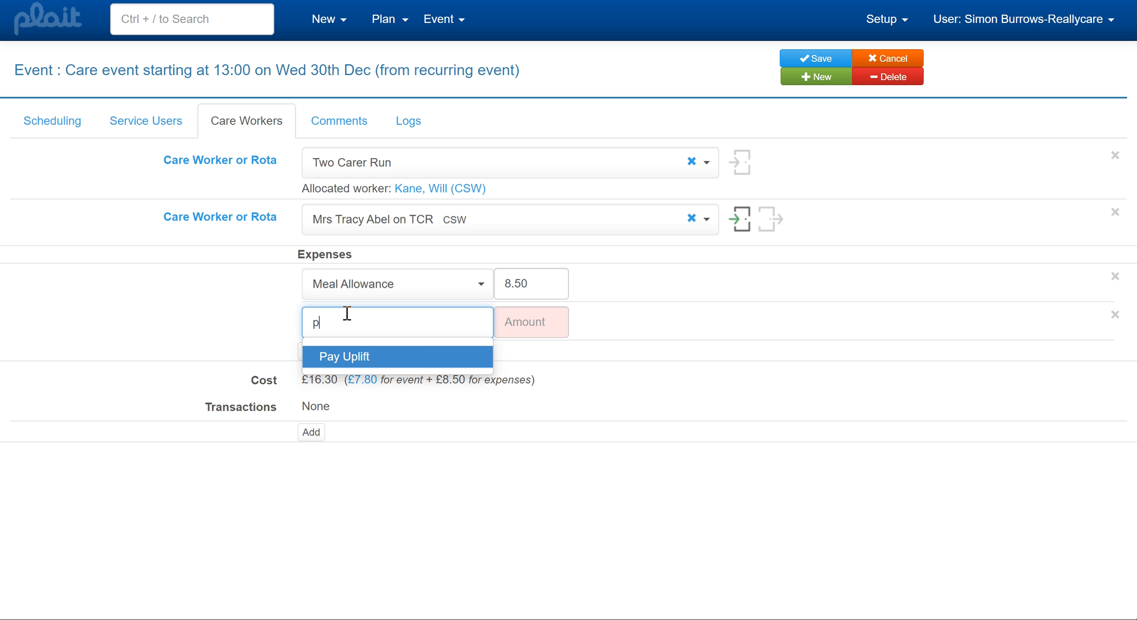
left_click(362, 366)
left_click(514, 327)
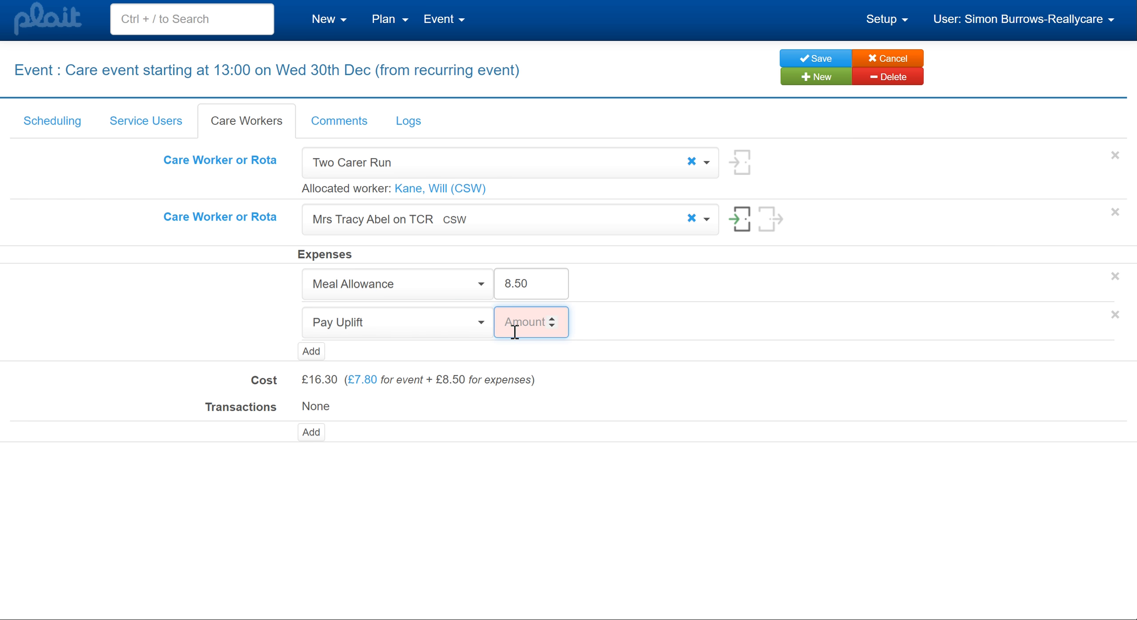
type("1.50")
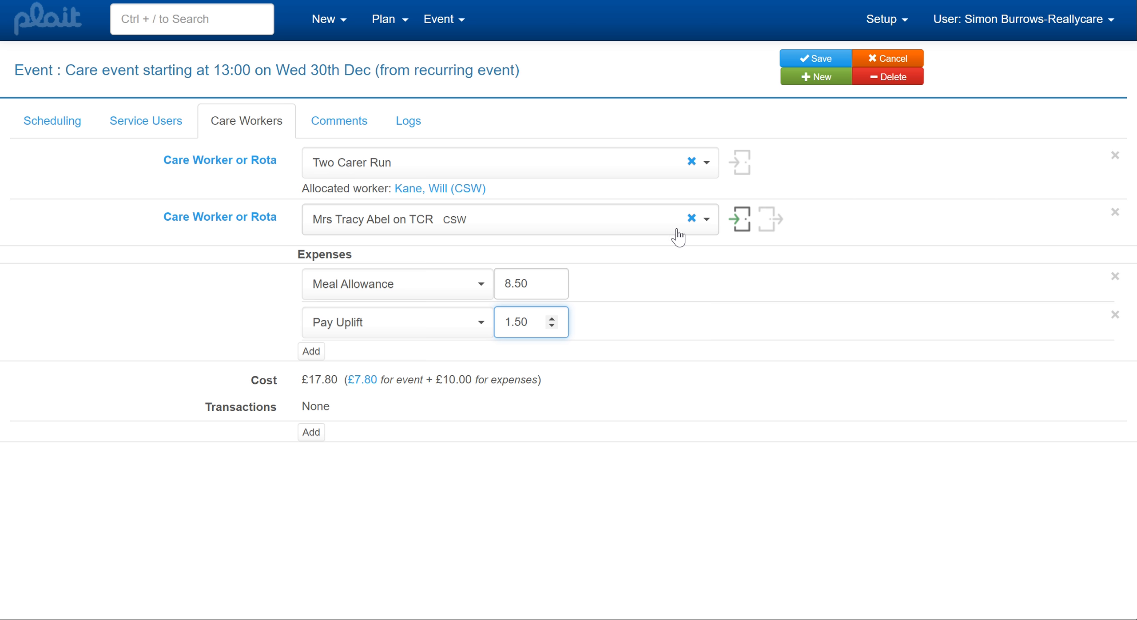
Confirm the second care worker's arrival and save the event.
left_click(741, 224)
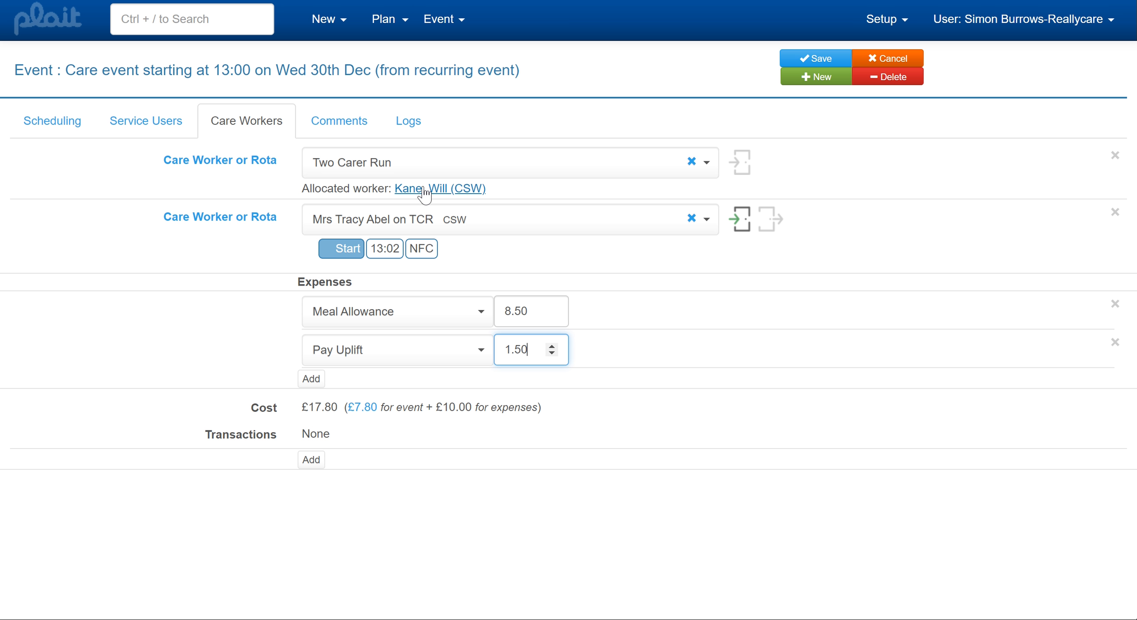
left_click(747, 165)
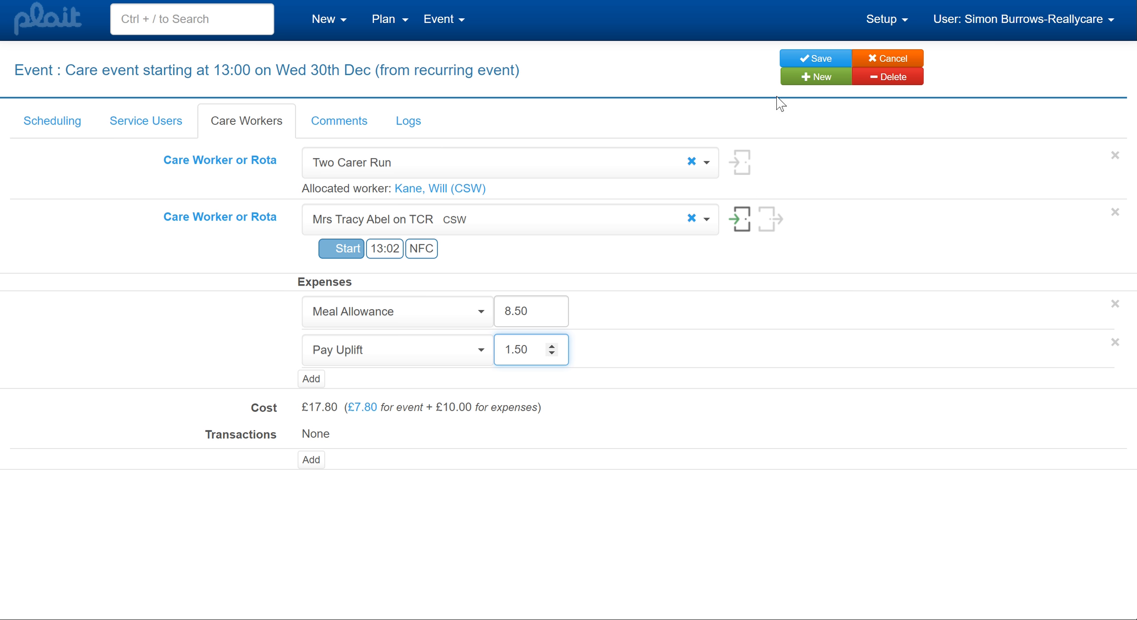
left_click(808, 58)
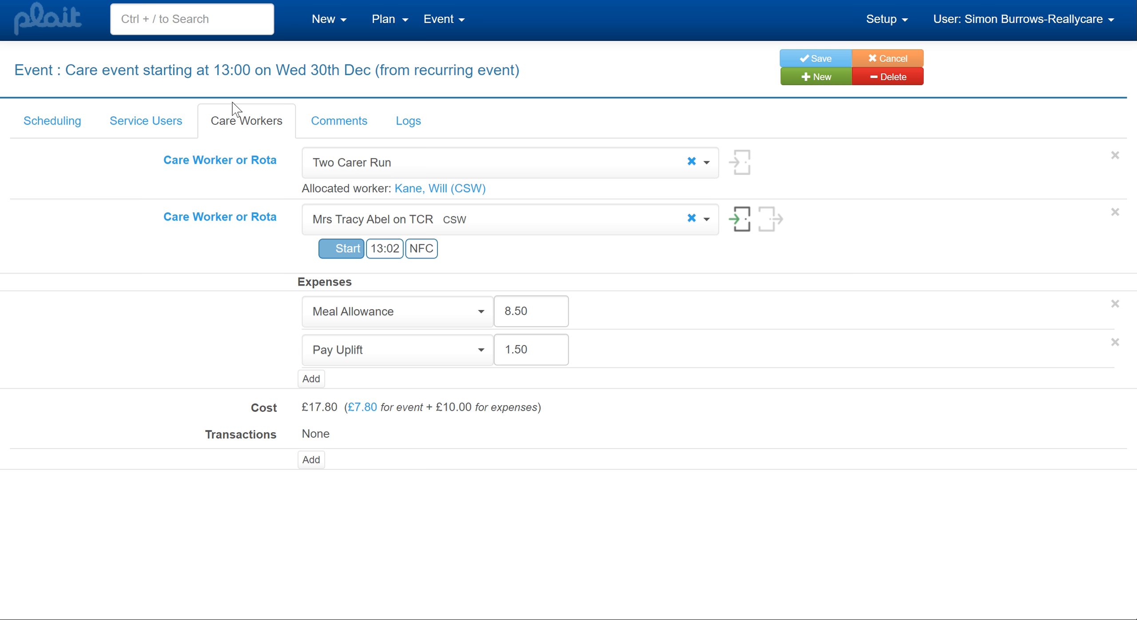
Return to the service user's calendar and open the Monday 28/12 09:00 care event in the tabbed screen.
left_click(177, 130)
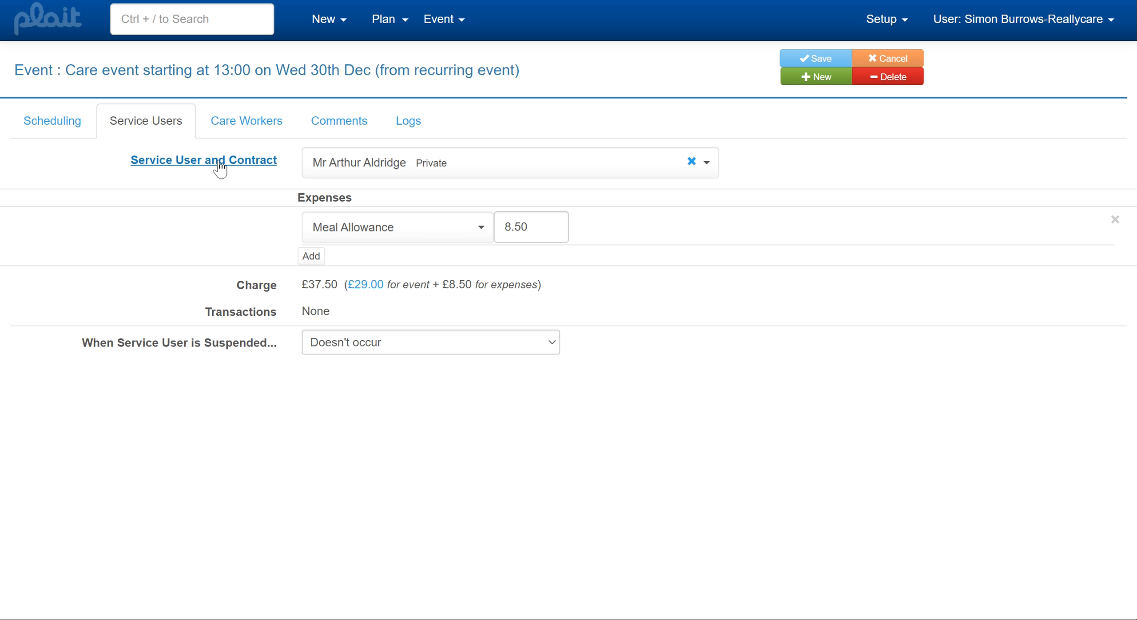
left_click(219, 162)
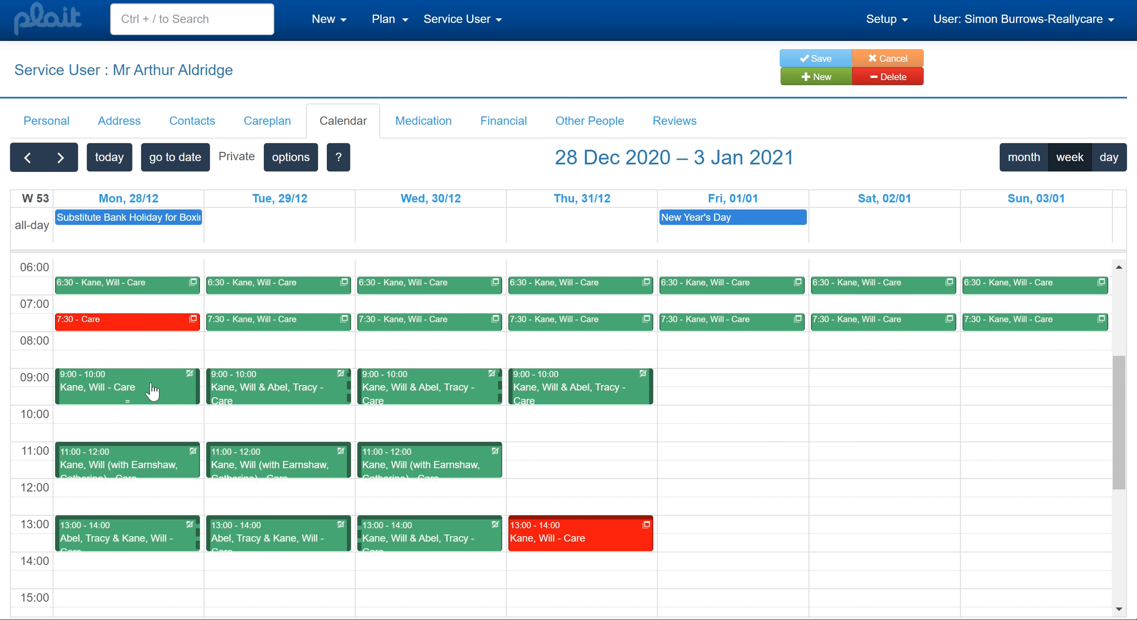
left_click(152, 391)
left_click(244, 335)
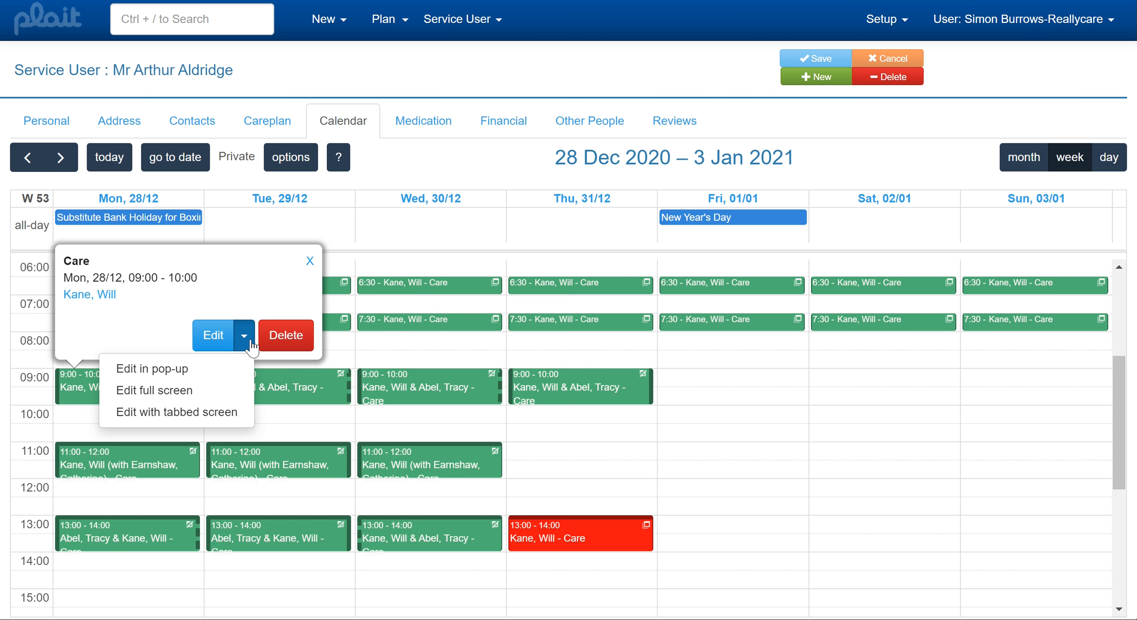
left_click(222, 412)
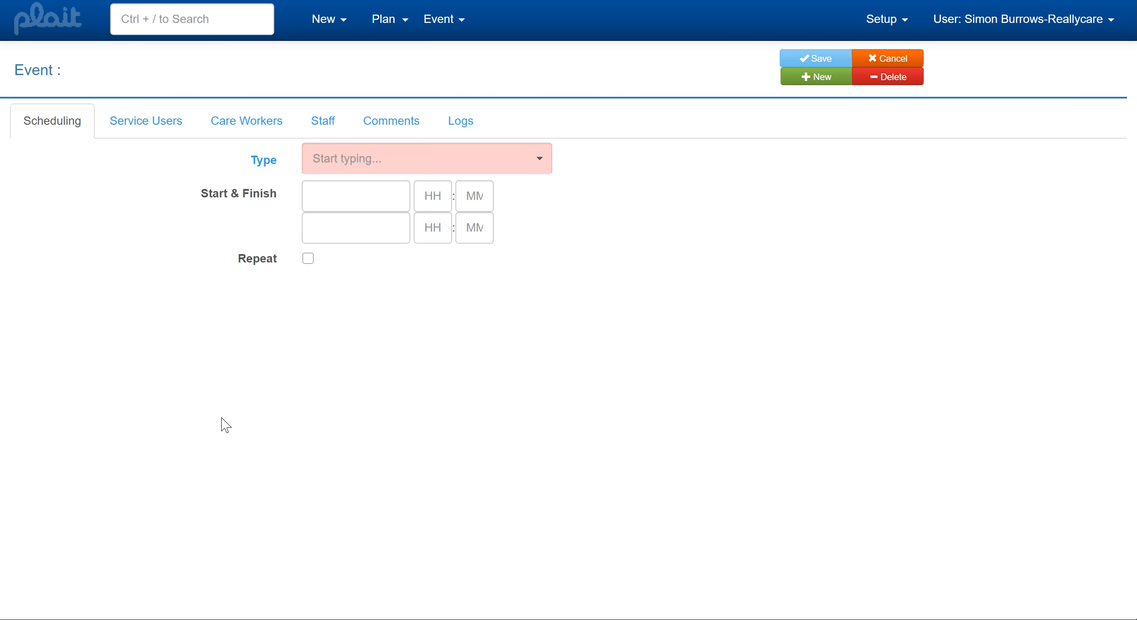
Inspect the event's service user and care worker expenses, opening the linked transactions including the care worker's pay advice.
left_click(187, 135)
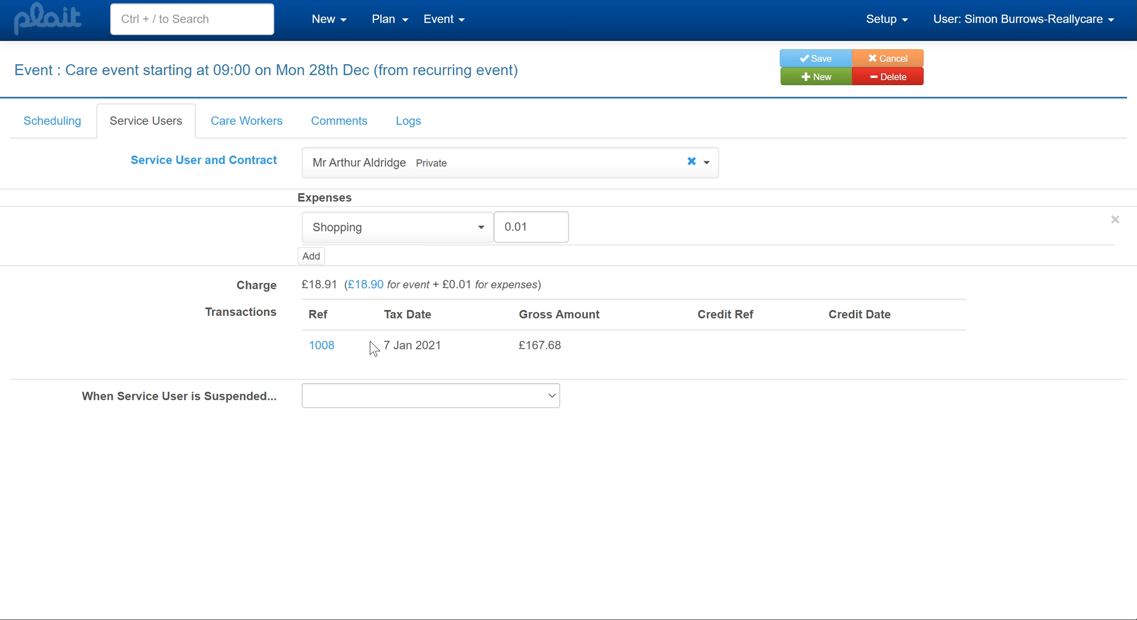
left_click(320, 345)
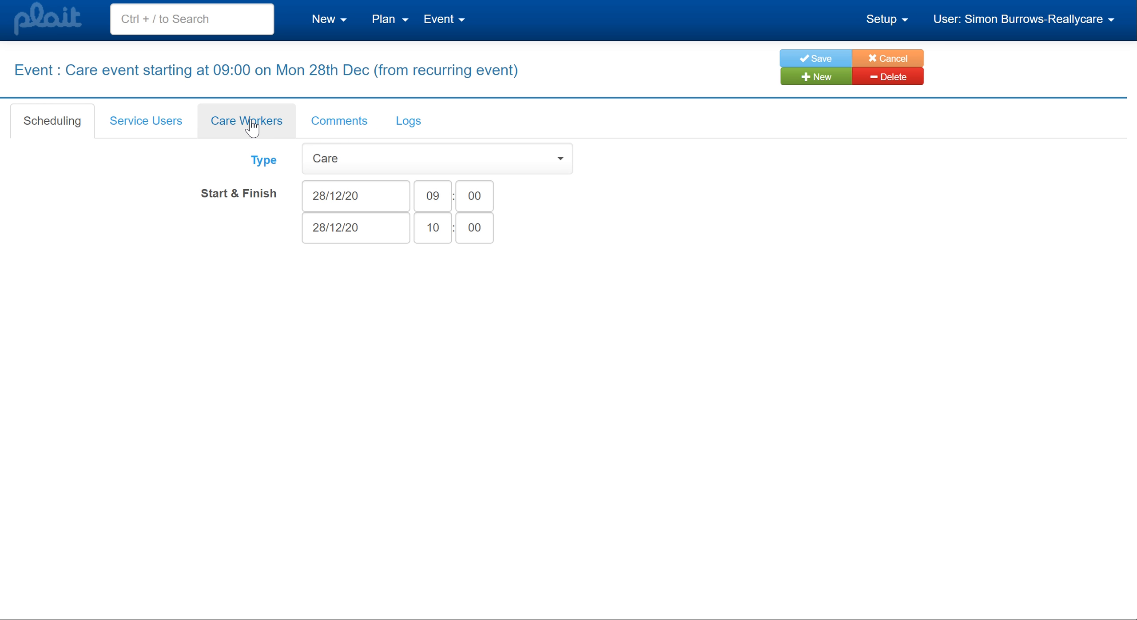
left_click(251, 124)
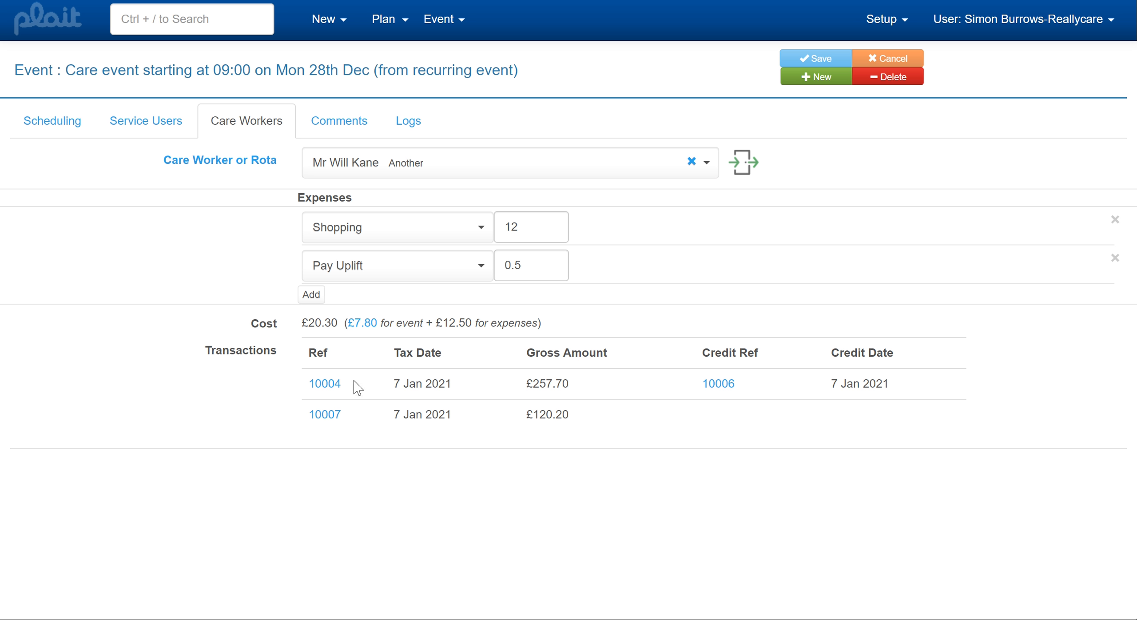
left_click(324, 385)
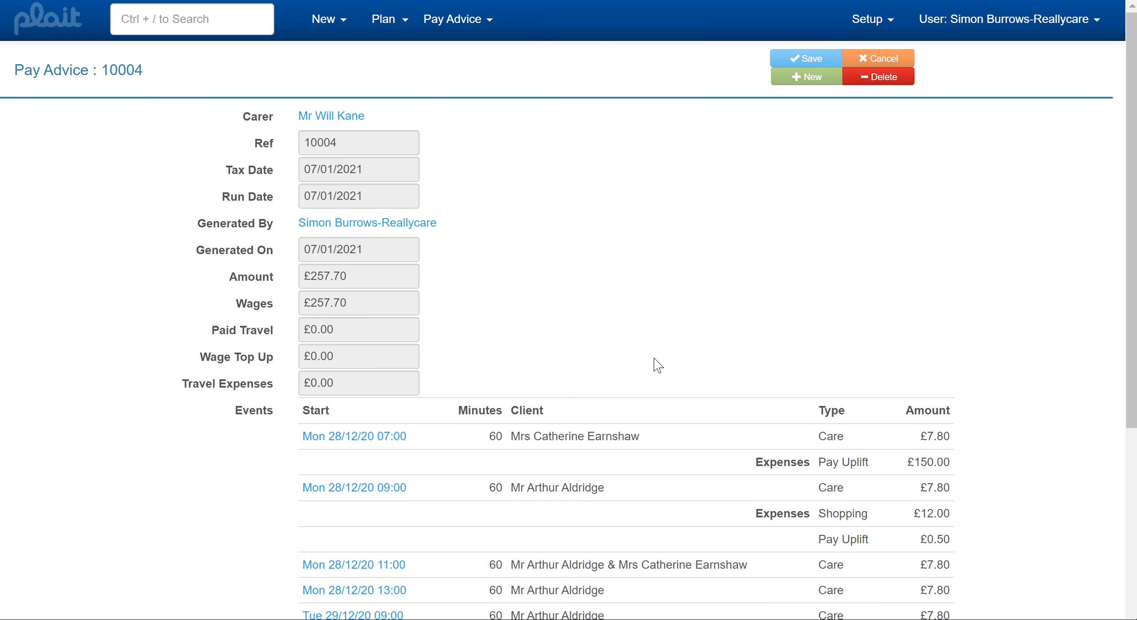
scroll(718, 358, "down", 3)
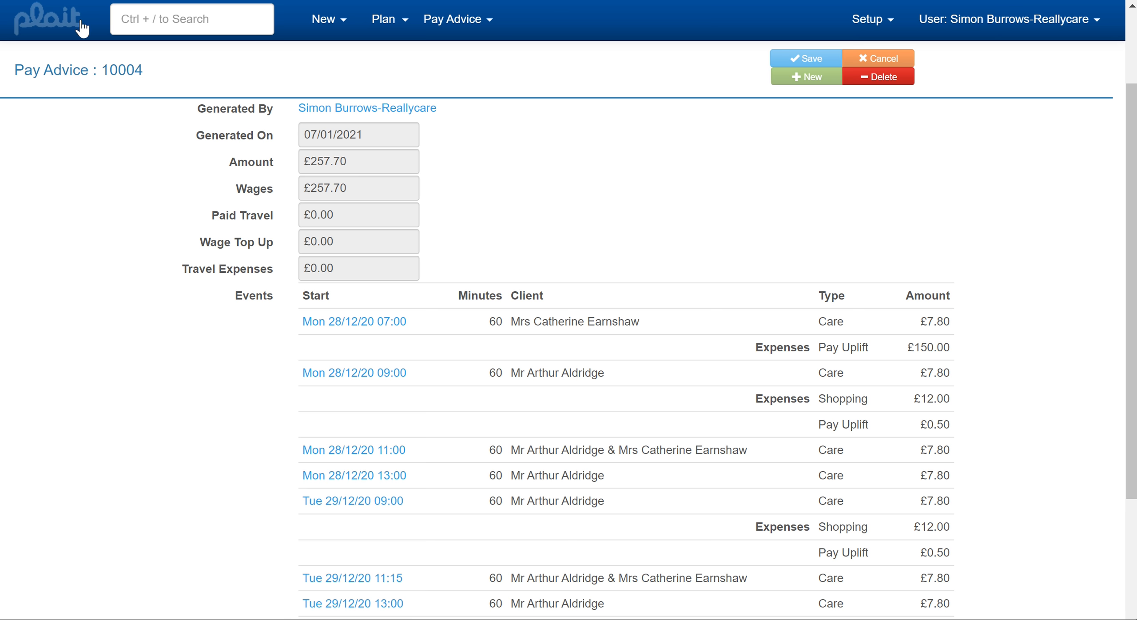
left_click(265, 133)
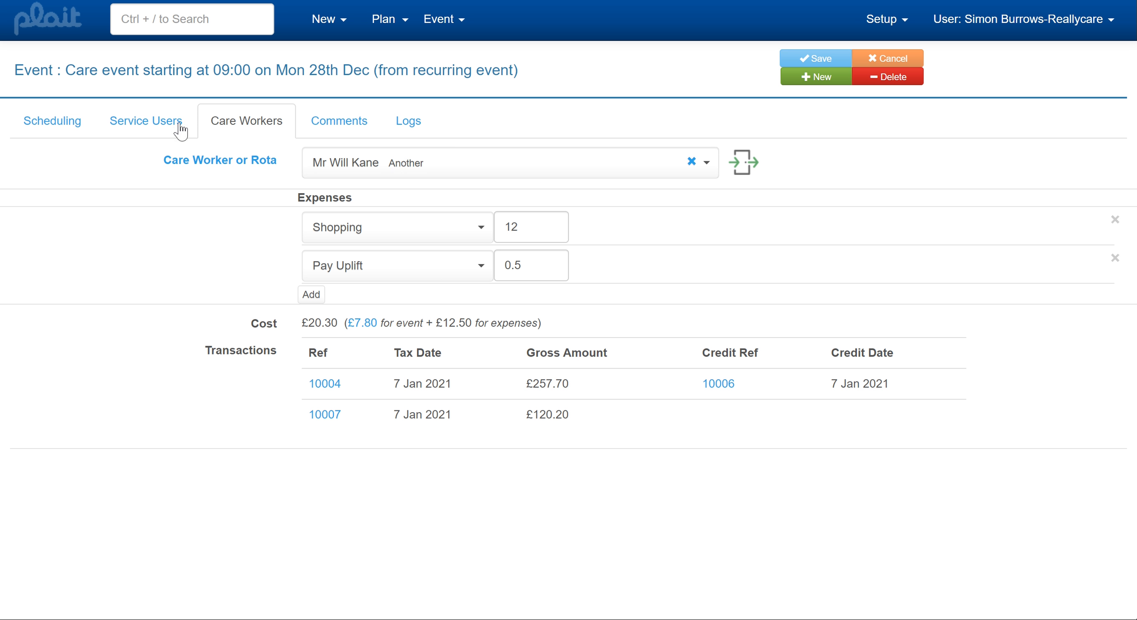
left_click(171, 126)
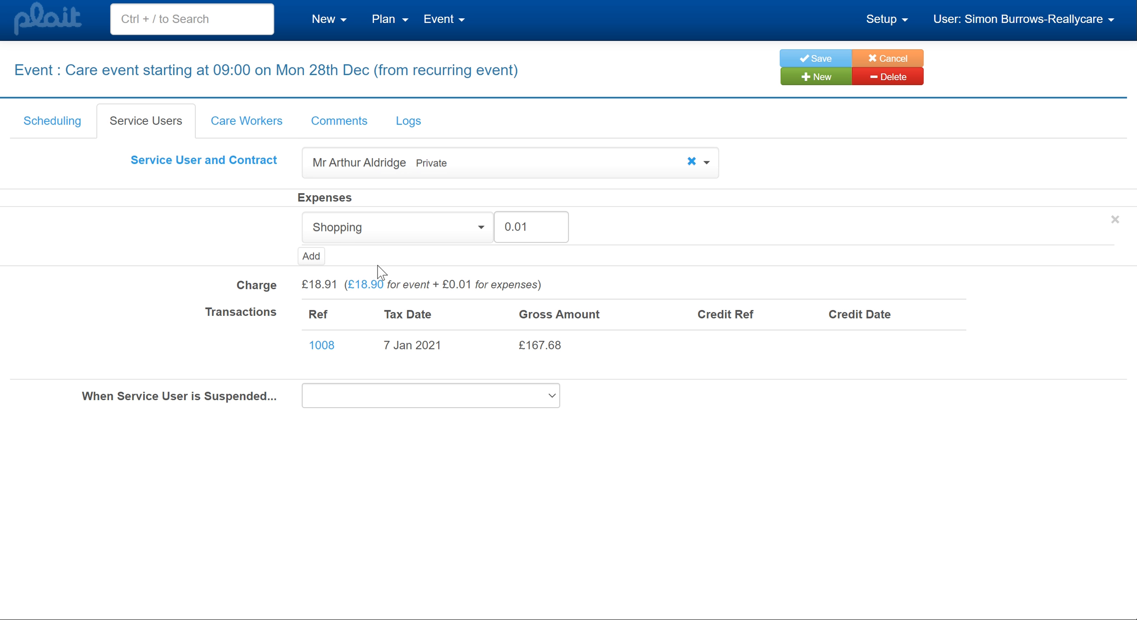